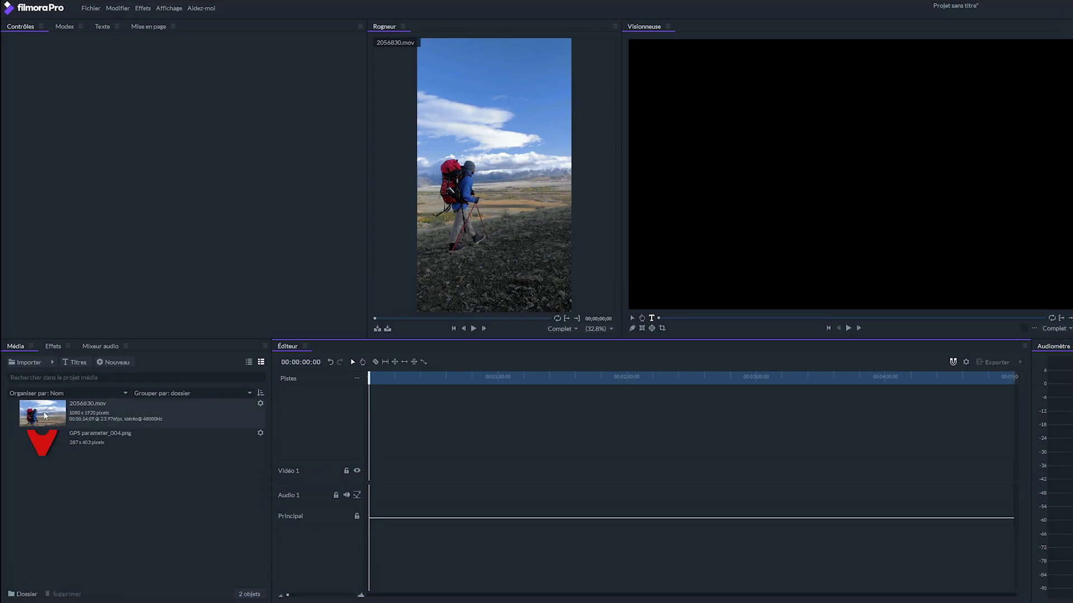
# Place 2056830.mov at the start of track Vidéo 1, match the sequence settings to the clip, and preview it.
pyautogui.moveTo(45, 415); pyautogui.dragTo(371, 472)
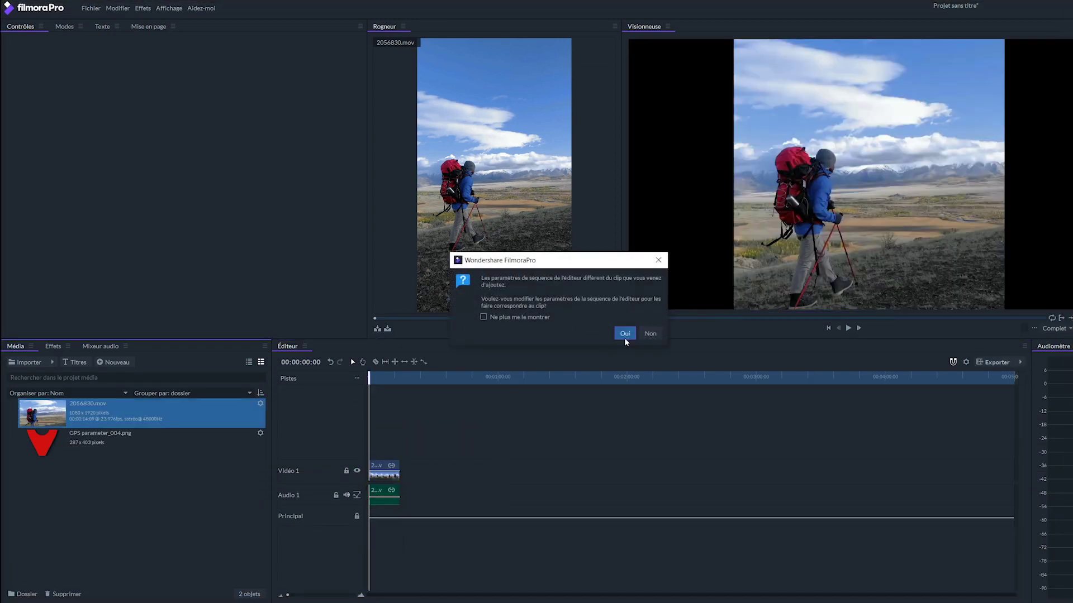
pyautogui.click(625, 335)
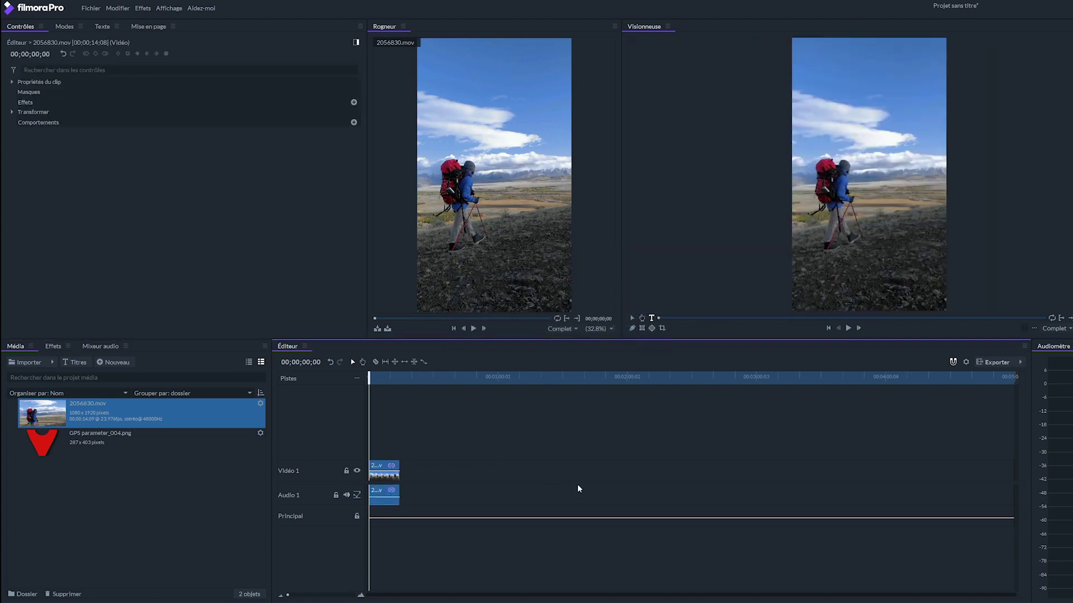
pyautogui.click(847, 328)
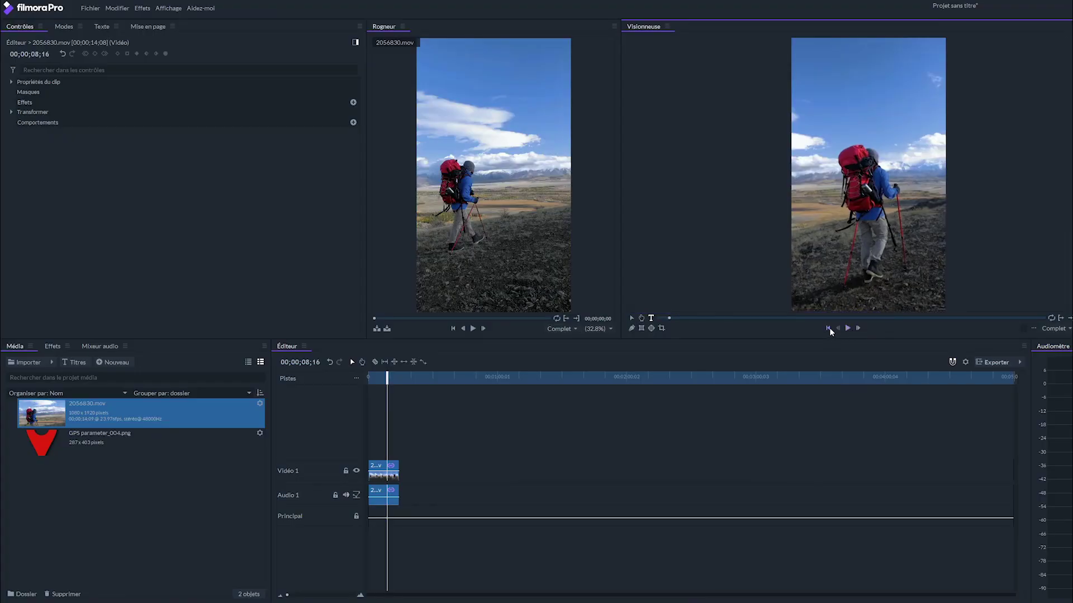
pyautogui.click(828, 328)
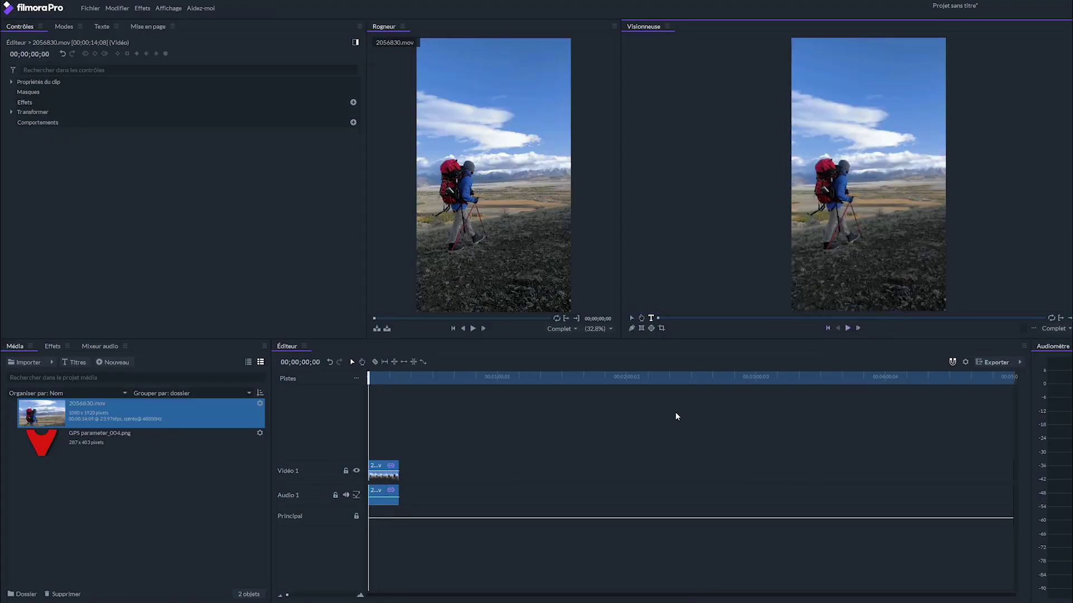
# Add a text title with the hiker's first name beside his head and give it the Suivi de mouvement behavior.
pyautogui.click(855, 156)
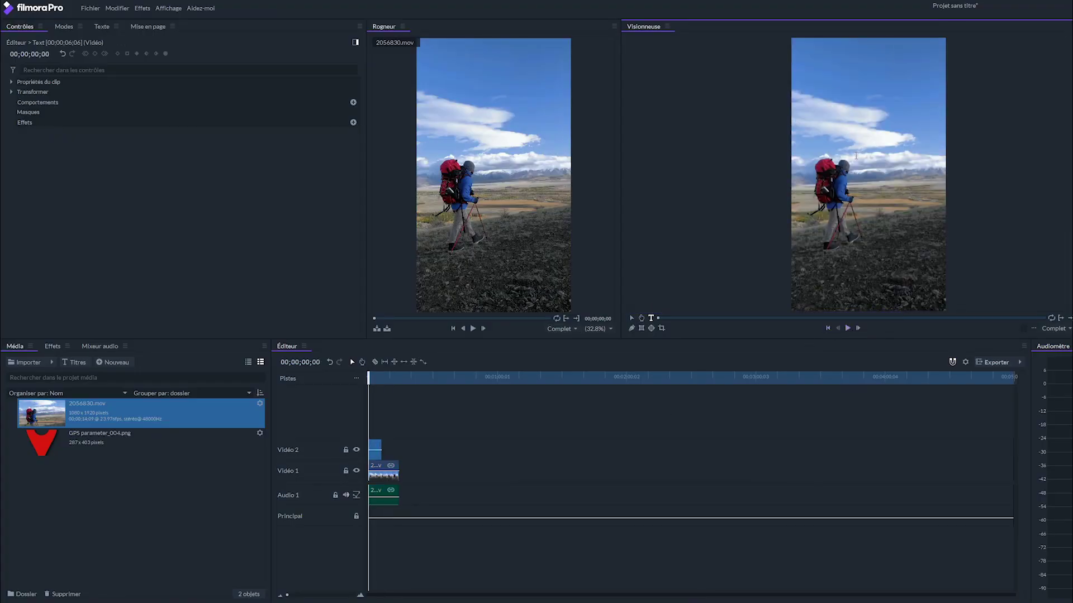
pyautogui.write('Jonathan')
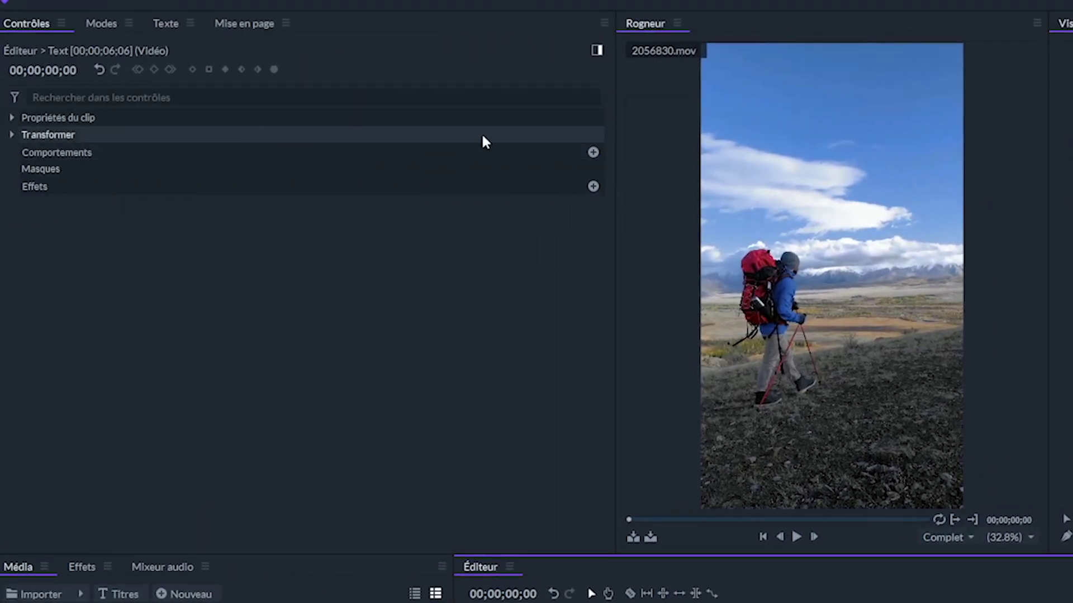
pyautogui.click(593, 152)
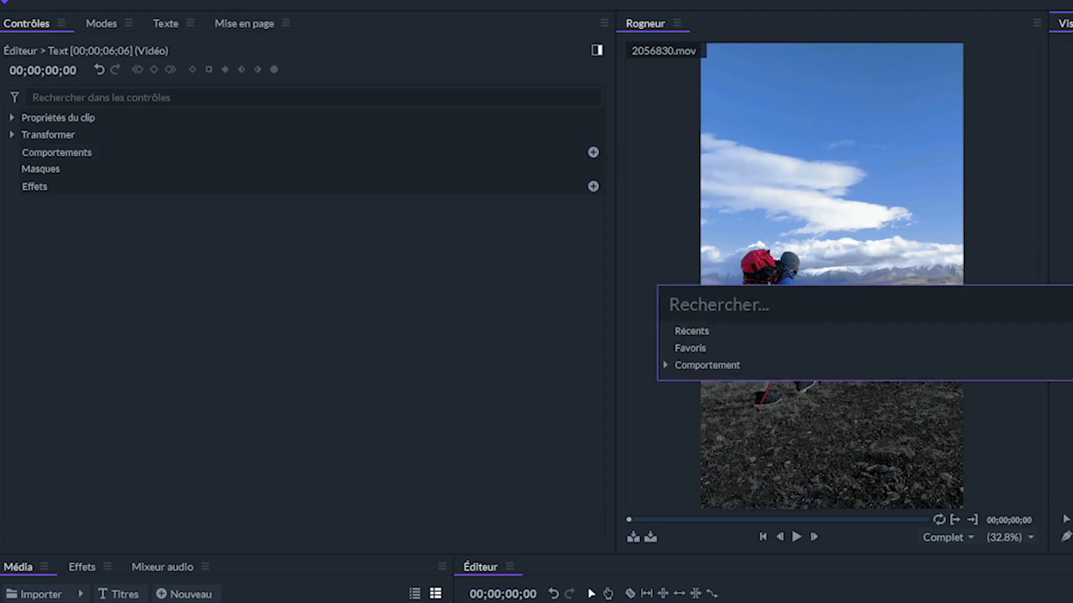
pyautogui.write('sui')
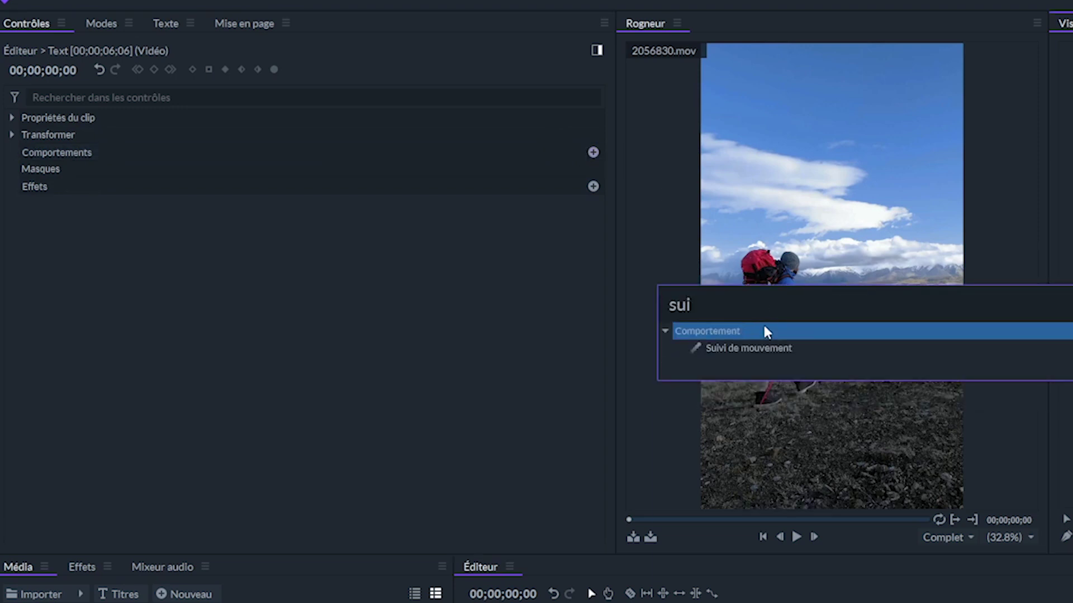
pyautogui.click(788, 349)
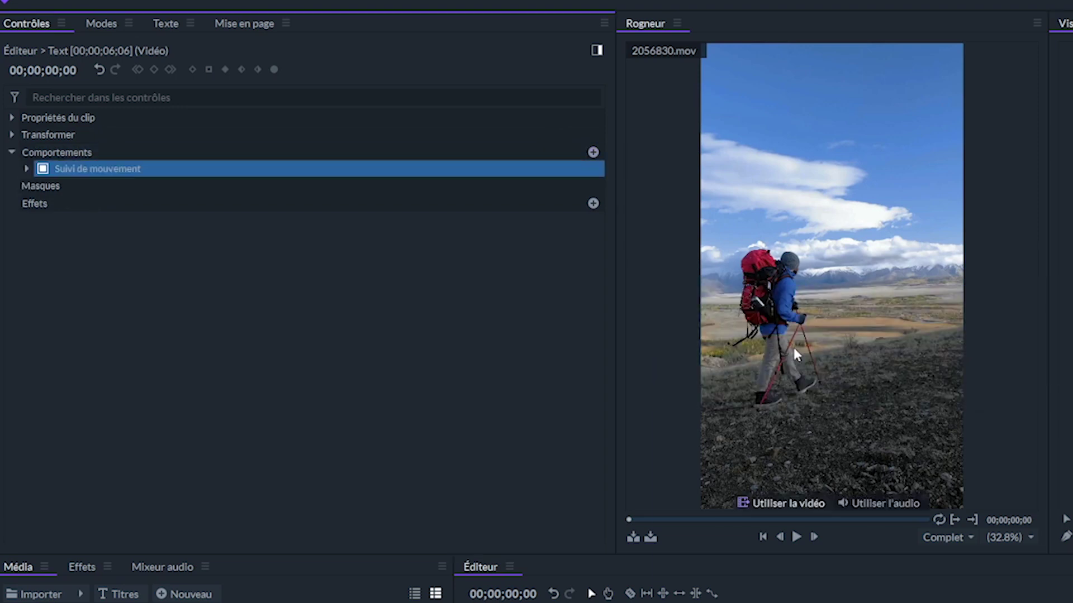
# Set the title's motion source to Vidéo 1 - 2056830.mov, mark the hiker's backpack as the tracked area, and preview the tracking.
pyautogui.click(25, 167)
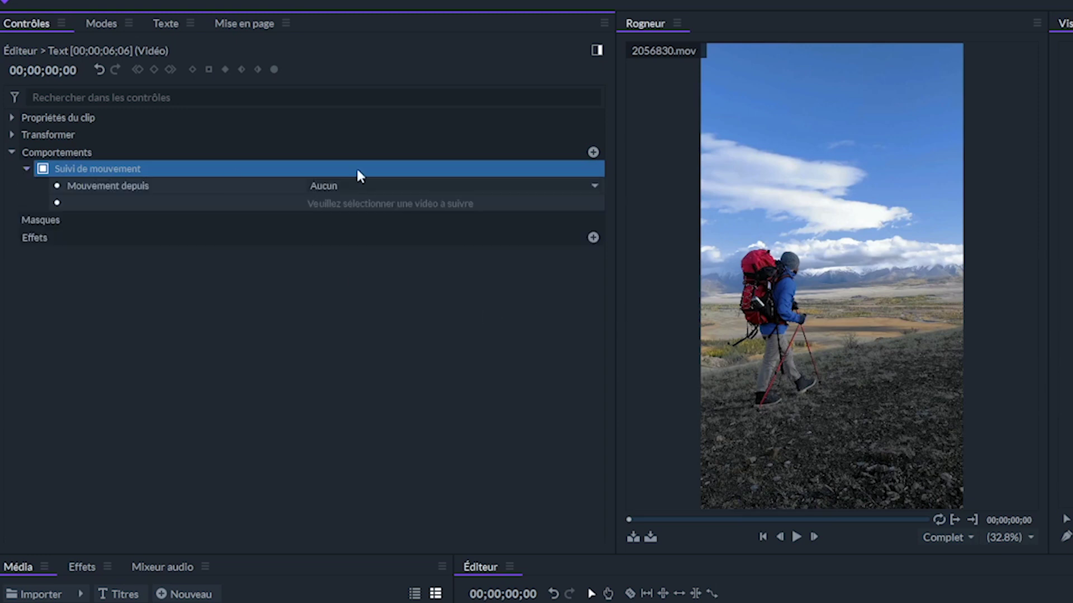
pyautogui.click(365, 182)
pyautogui.click(360, 229)
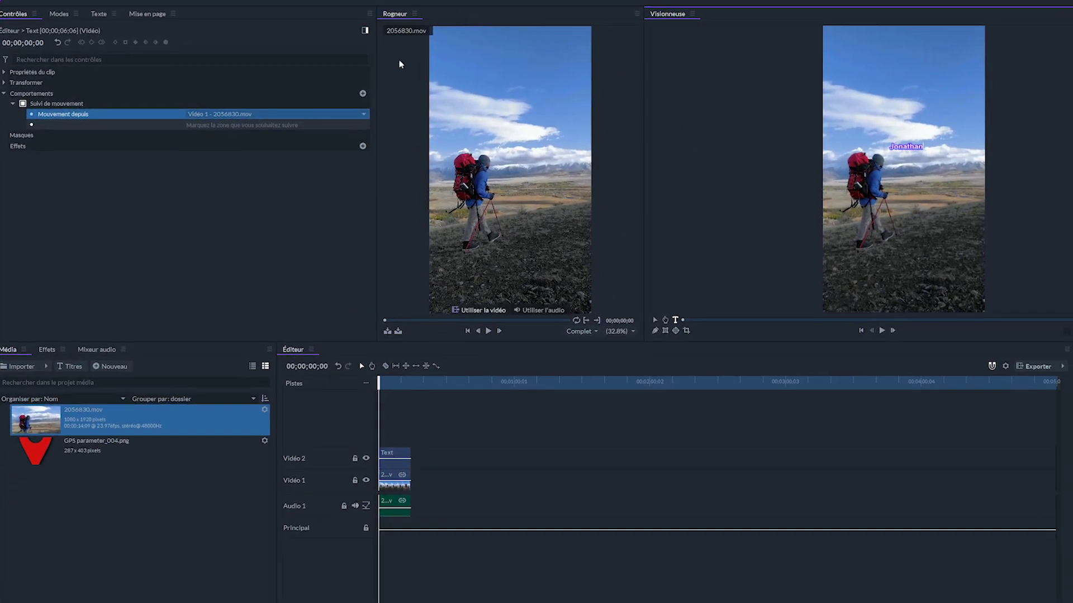
pyautogui.click(655, 322)
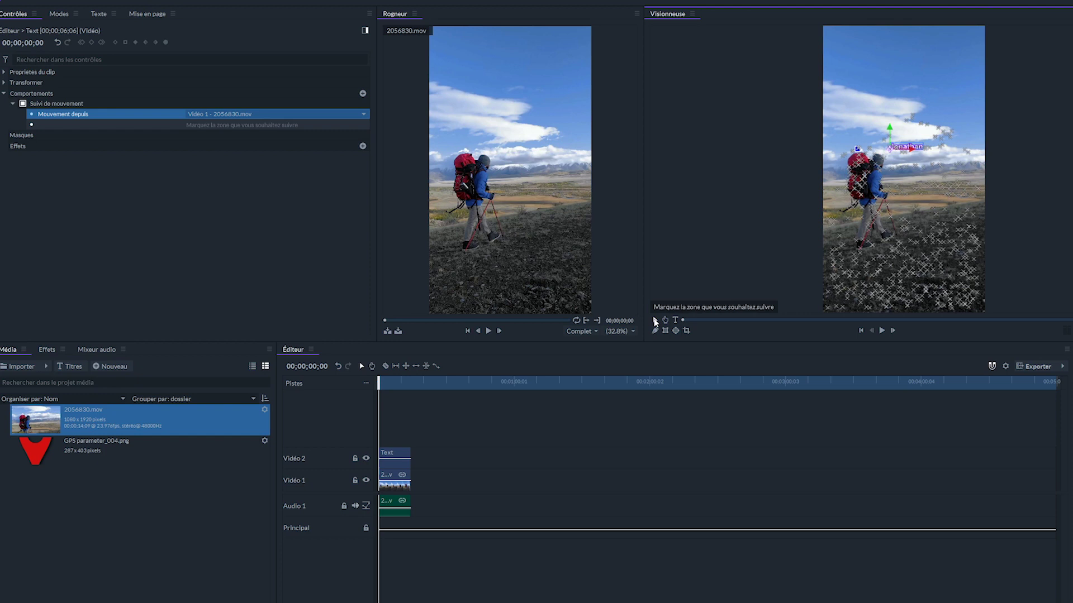
pyautogui.moveTo(481, 202)
pyautogui.click(55, 114)
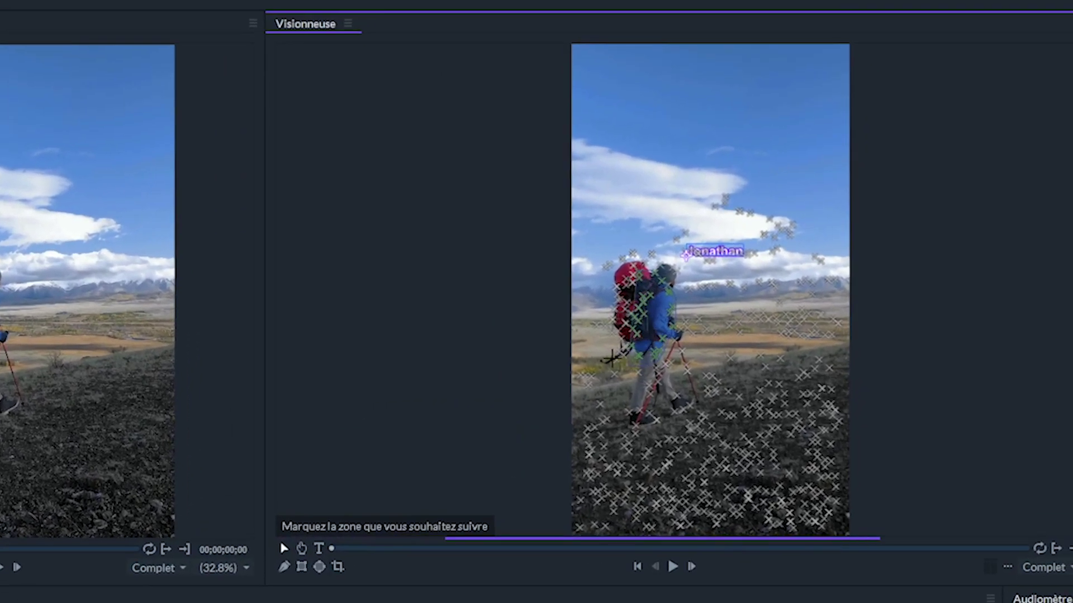
pyautogui.moveTo(612, 358)
pyautogui.mouseDown()
pyautogui.moveTo(592, 320)
pyautogui.moveTo(596, 283)
pyautogui.moveTo(628, 265)
pyautogui.moveTo(659, 268)
pyautogui.mouseUp()
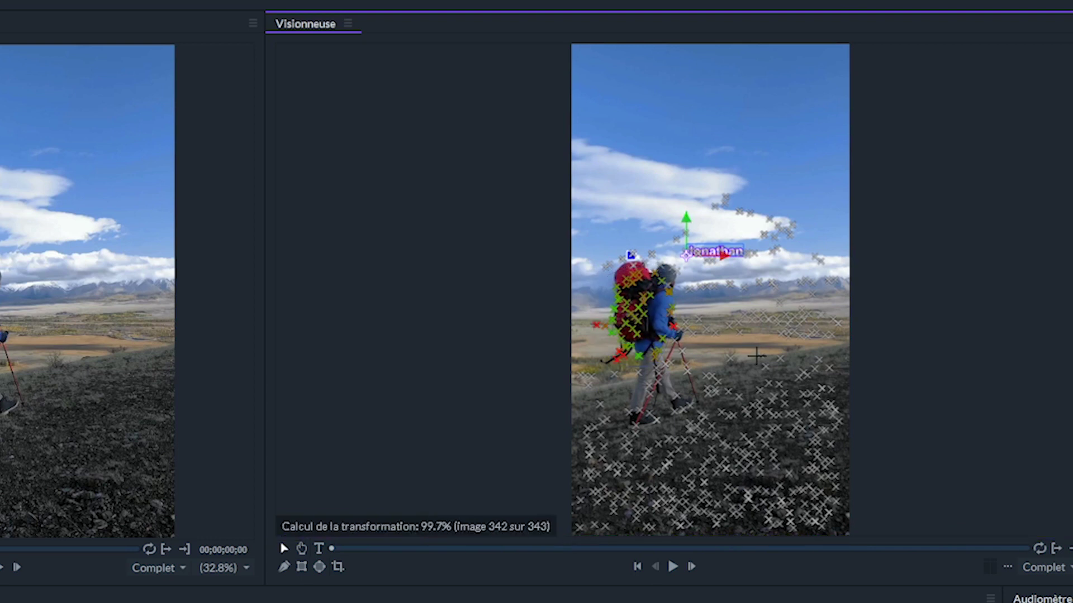
pyautogui.click(673, 568)
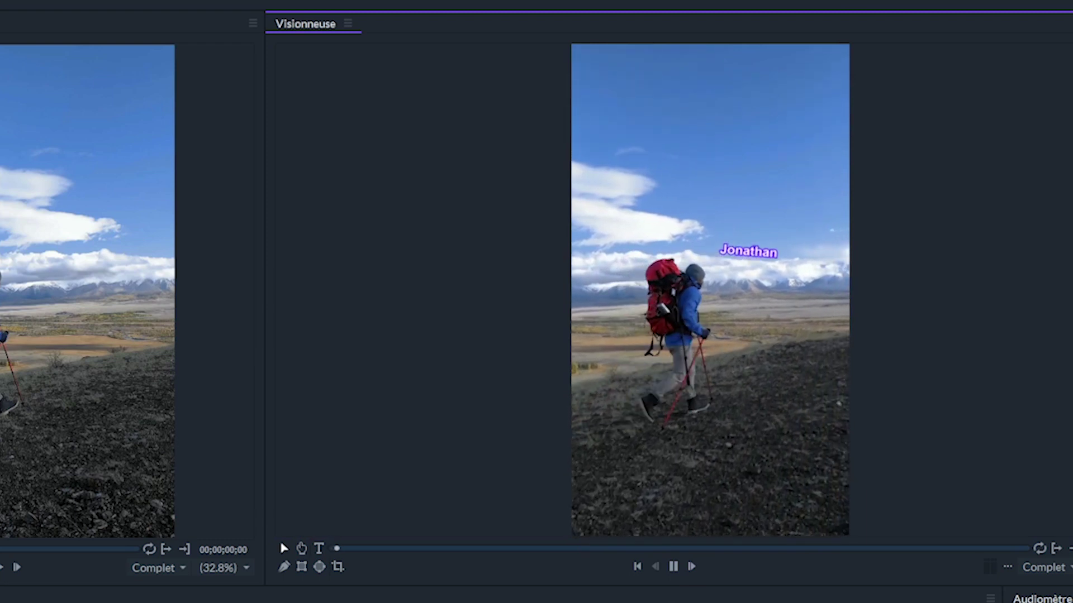
pyautogui.click(673, 568)
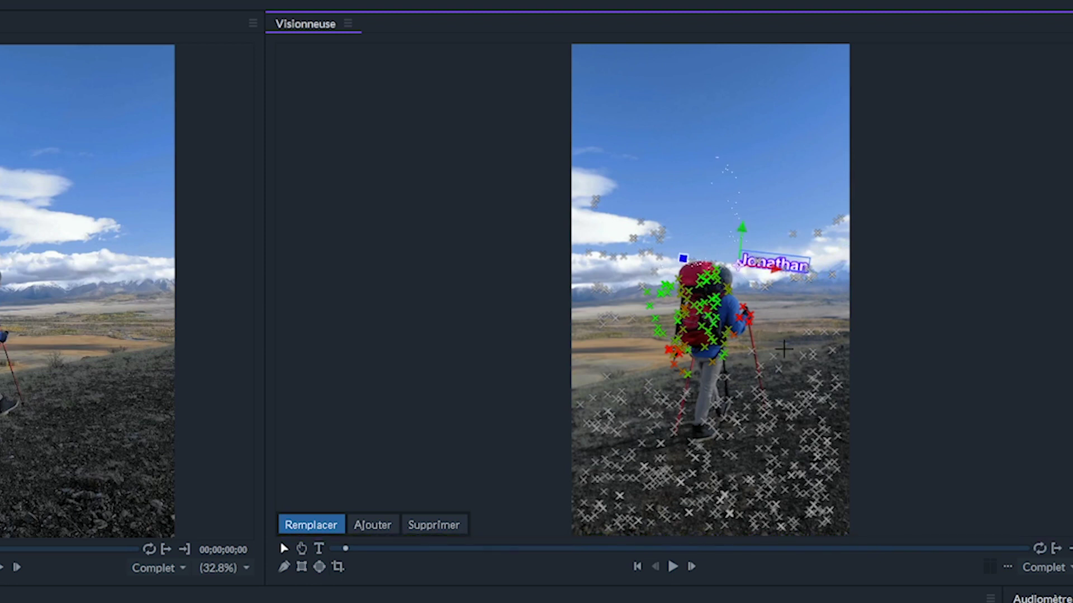
# Try adding and removing tracking points on the ground at the hiker's feet, and replacing the selection with ground points.
pyautogui.click(380, 532)
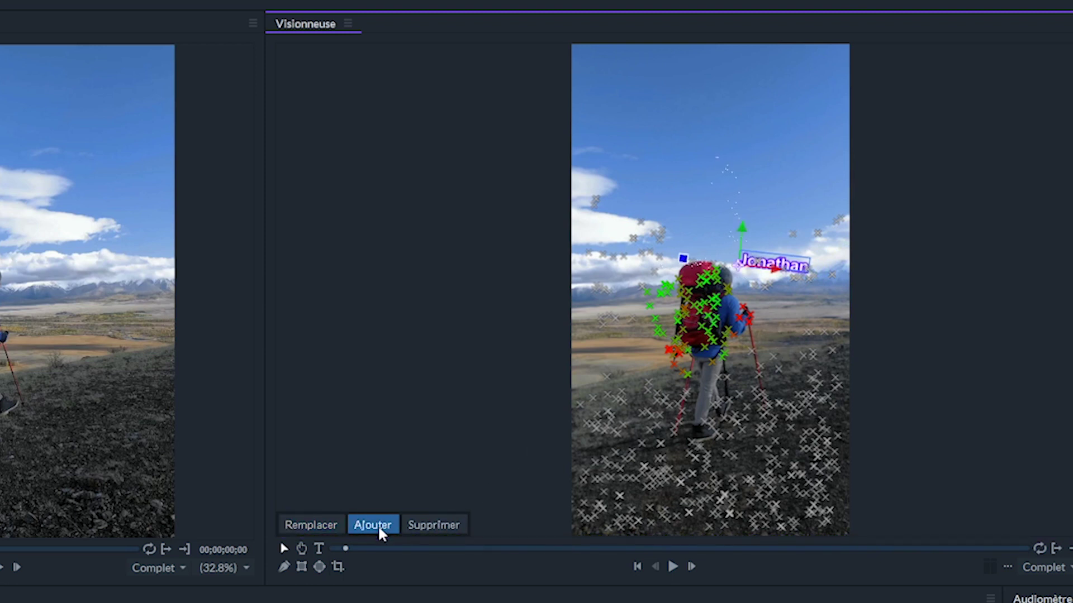
pyautogui.moveTo(717, 423)
pyautogui.mouseDown()
pyautogui.moveTo(748, 433)
pyautogui.moveTo(660, 480)
pyautogui.mouseUp()
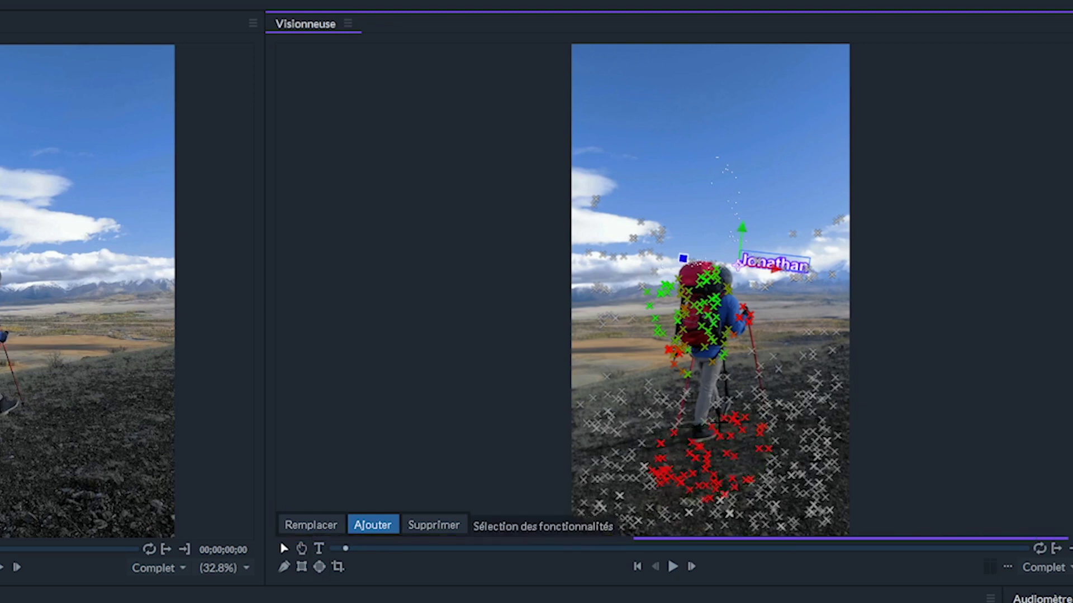
pyautogui.click(461, 525)
pyautogui.moveTo(703, 405)
pyautogui.mouseDown()
pyautogui.moveTo(749, 447)
pyautogui.moveTo(615, 463)
pyautogui.mouseUp()
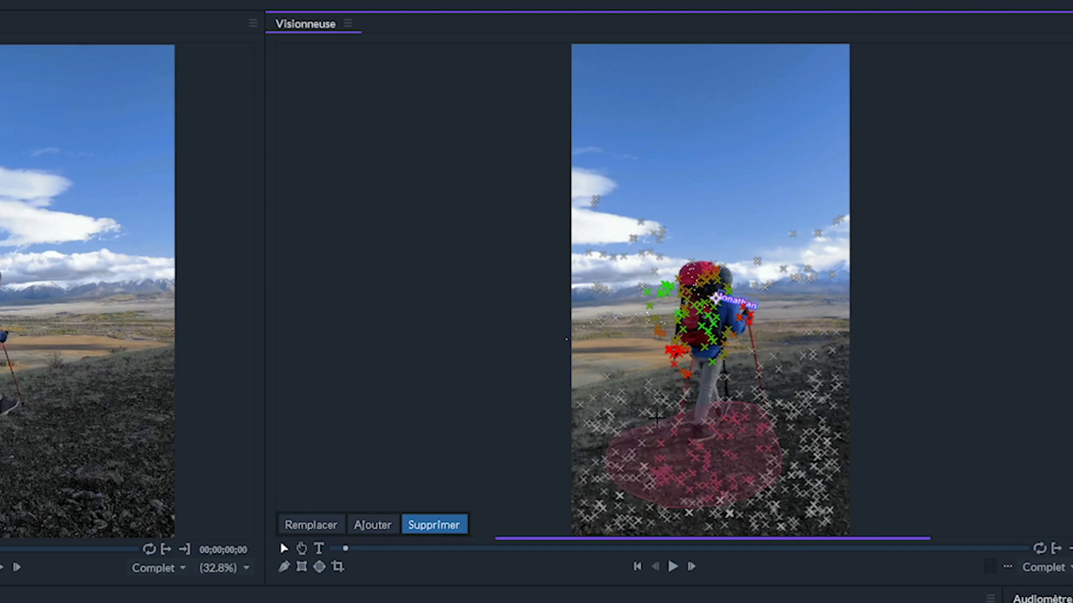
pyautogui.click(308, 526)
pyautogui.moveTo(756, 387)
pyautogui.mouseDown()
pyautogui.moveTo(746, 469)
pyautogui.moveTo(679, 438)
pyautogui.mouseUp()
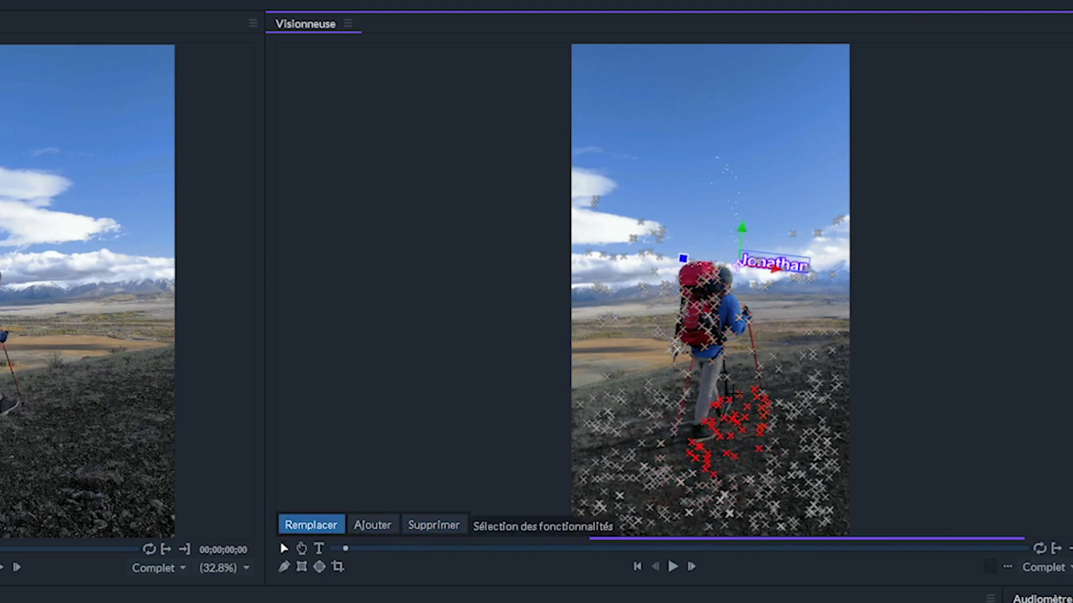
# Replace the title's tracking points with those on the hiker's backpack, preview the result, and return to the start.
pyautogui.moveTo(698, 267)
pyautogui.mouseDown()
pyautogui.moveTo(747, 301)
pyautogui.moveTo(662, 331)
pyautogui.moveTo(683, 268)
pyautogui.moveTo(716, 267)
pyautogui.mouseUp()
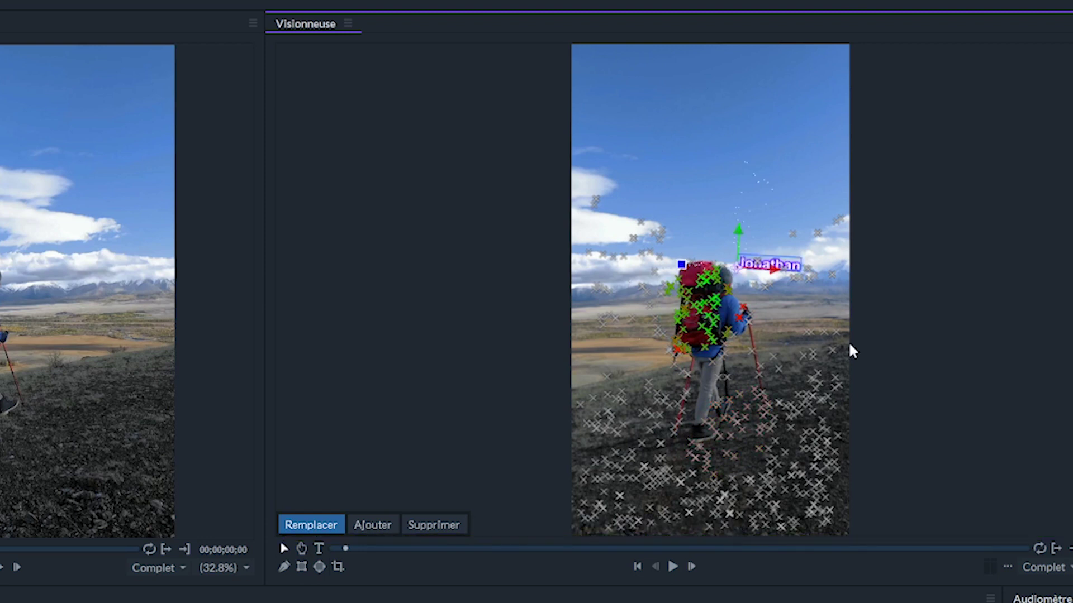
pyautogui.click(674, 568)
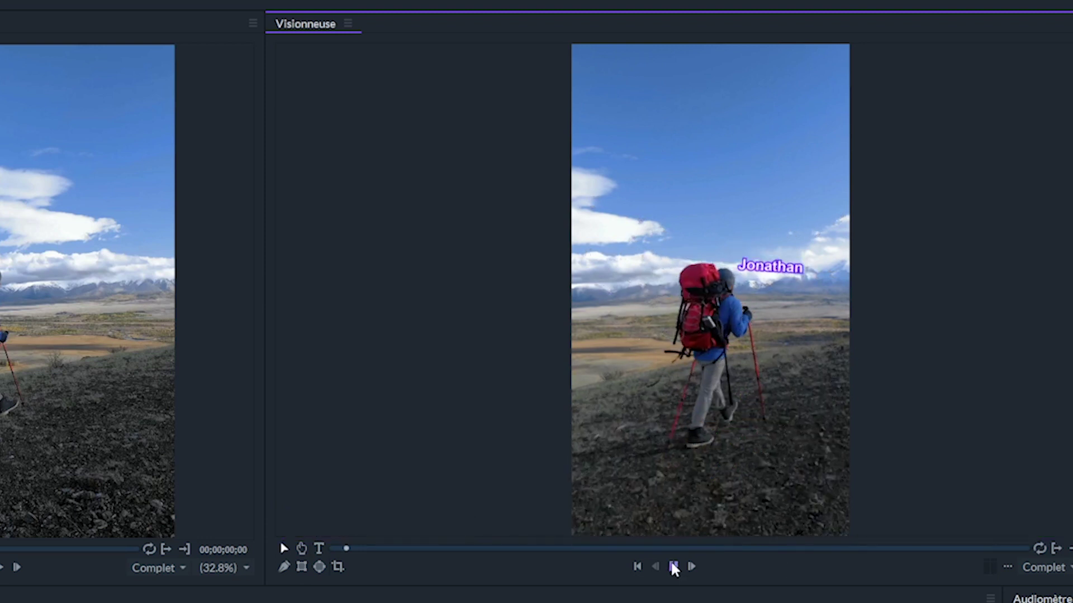
pyautogui.click(674, 568)
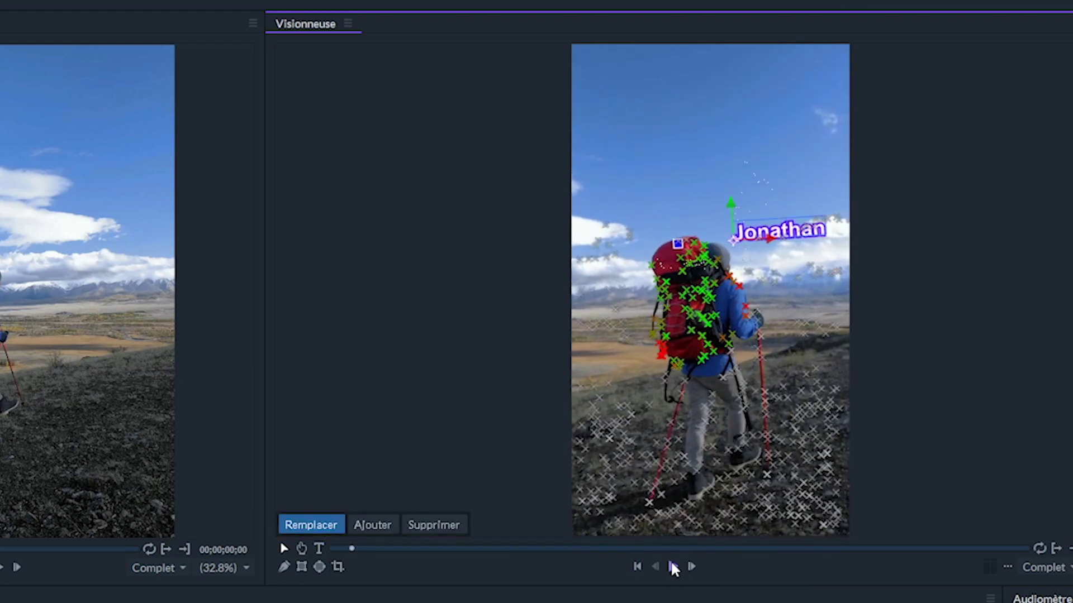
pyautogui.click(637, 567)
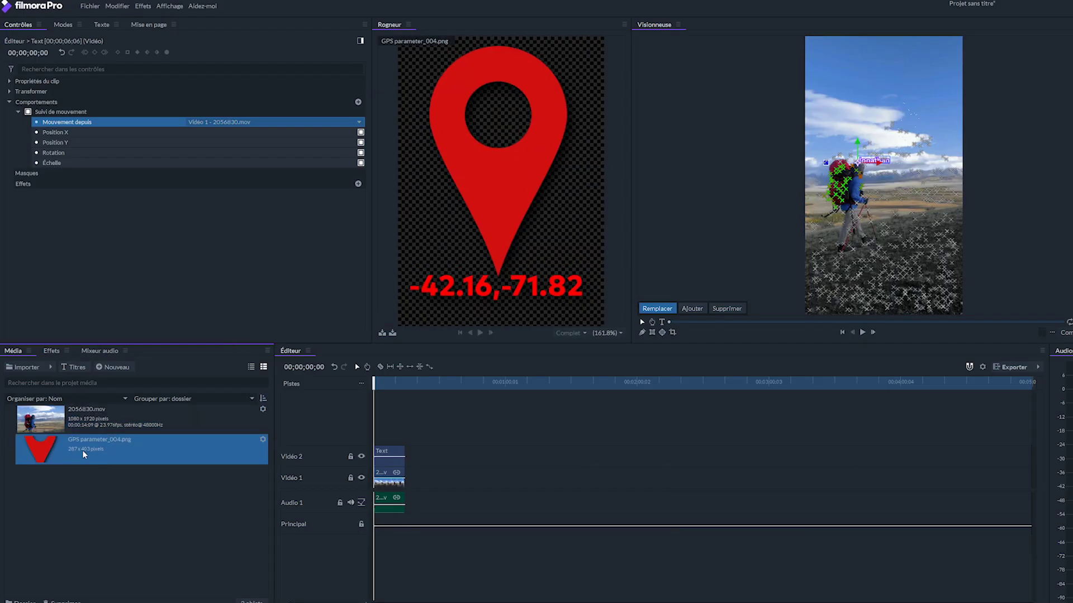
# Place GPS parameter_004.png at the start of a new track above the title and move it onto the ground right of the hiker.
pyautogui.moveTo(40, 449); pyautogui.dragTo(389, 431)
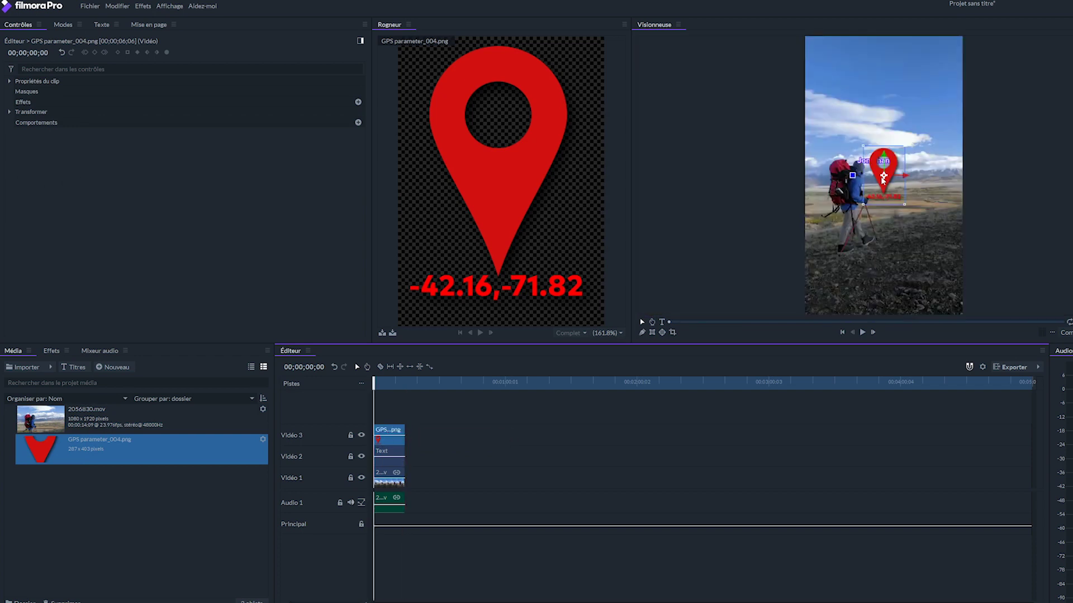
pyautogui.moveTo(883, 179); pyautogui.dragTo(932, 238)
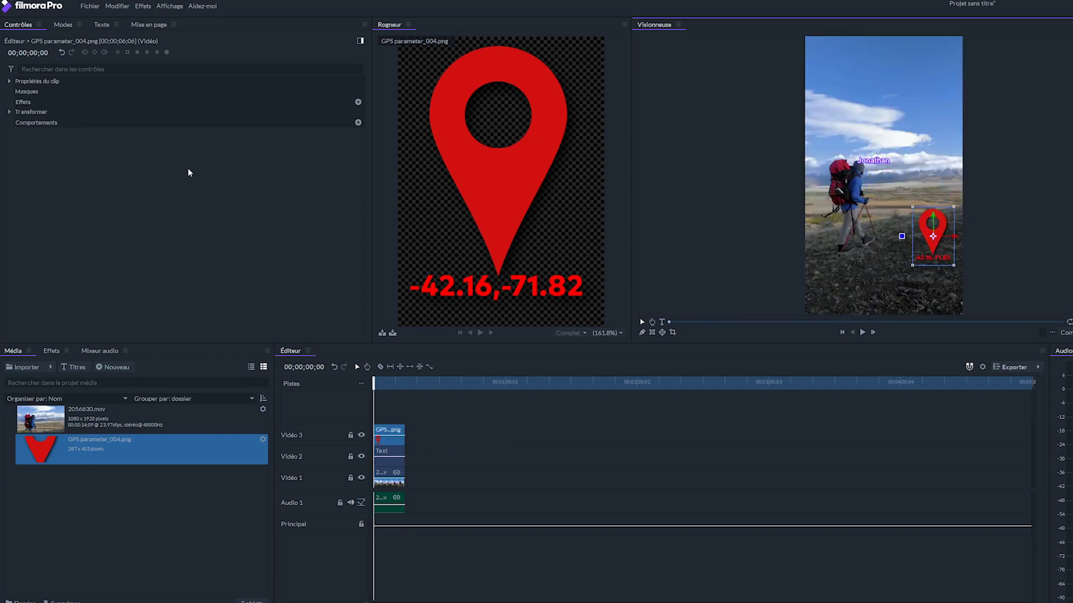
# Give the GPS image the Suivi de mouvement behavior with Vidéo 1 - 2056830.mov as its motion source.
pyautogui.click(358, 122)
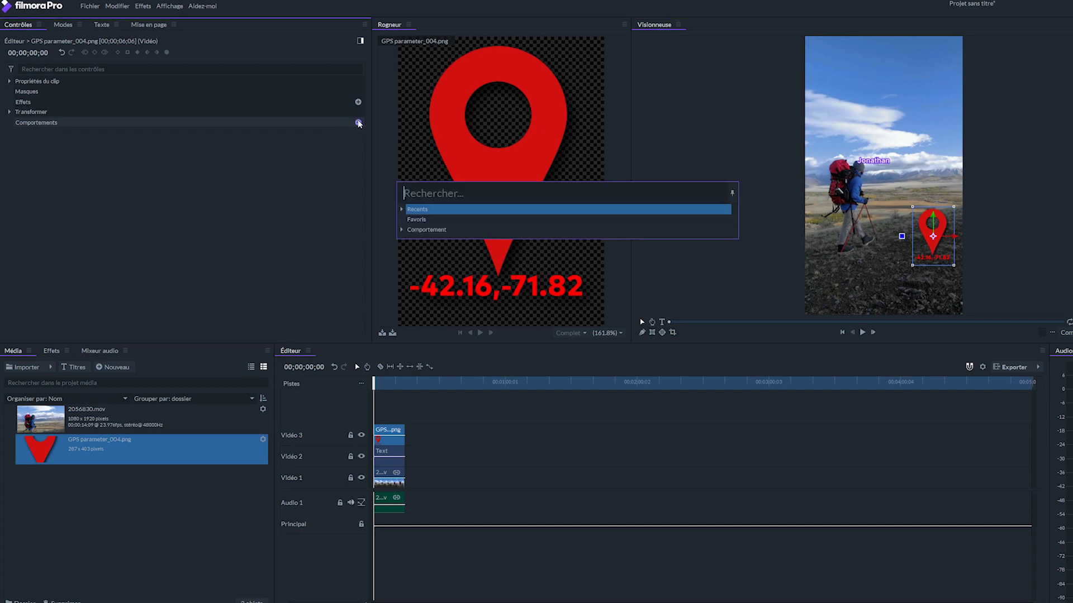
pyautogui.write('suiv')
pyautogui.click(447, 219)
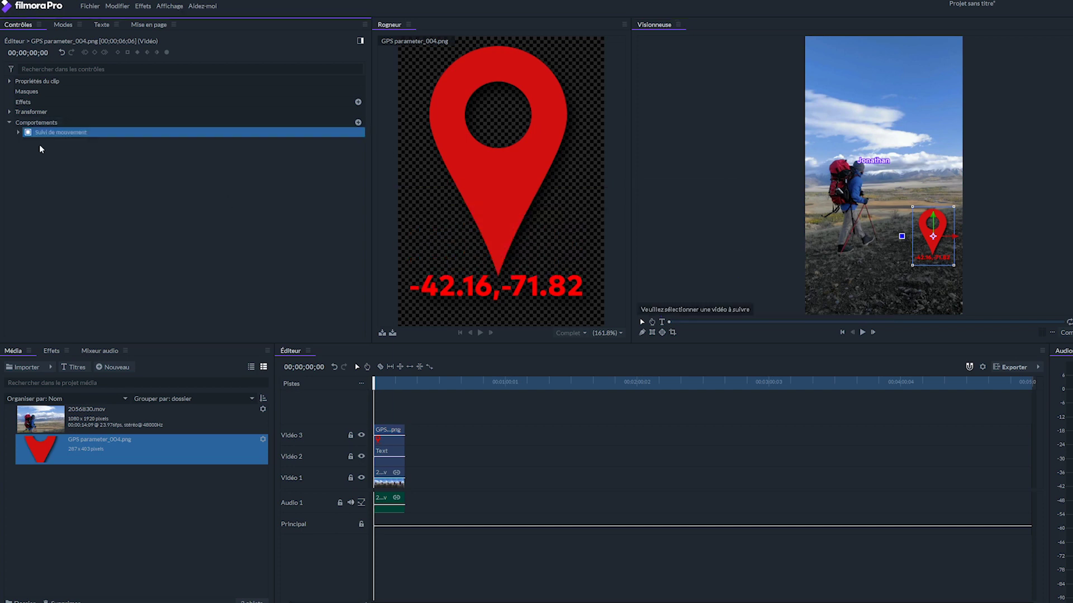
pyautogui.click(18, 134)
pyautogui.click(242, 147)
pyautogui.click(216, 176)
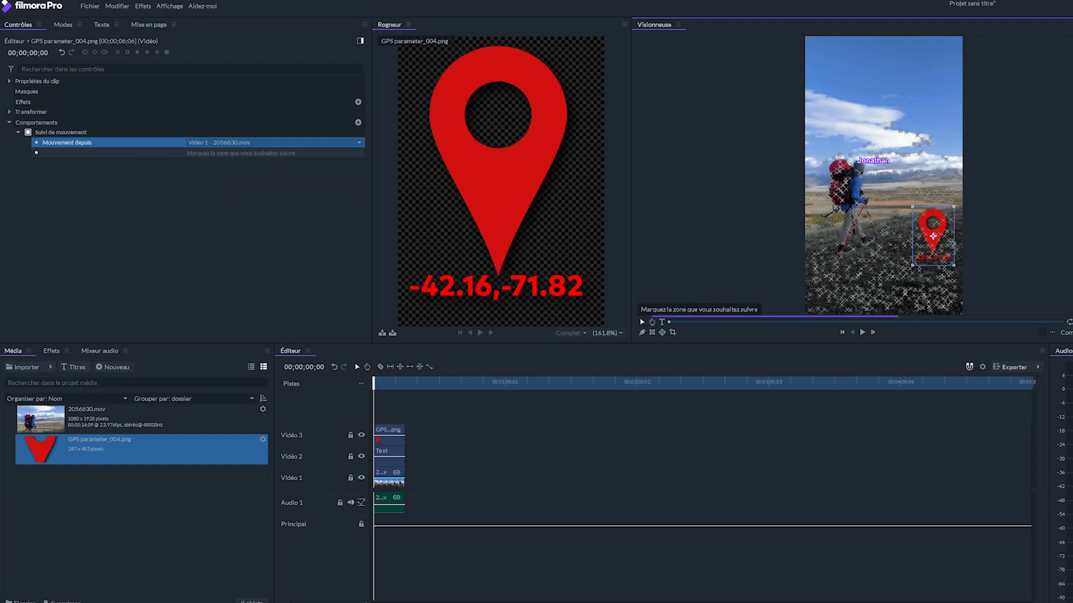
# Mark the ground in front of the hiker as the GPS image's tracked area, preview the tracking, and return to the start.
pyautogui.moveTo(905, 247); pyautogui.dragTo(833, 302)
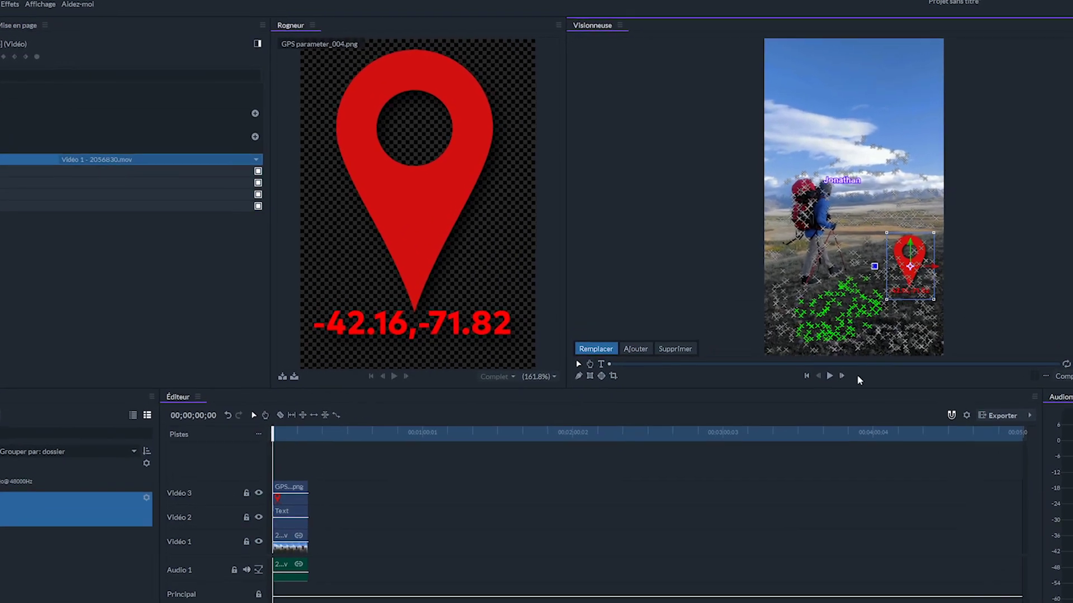
pyautogui.click(849, 349)
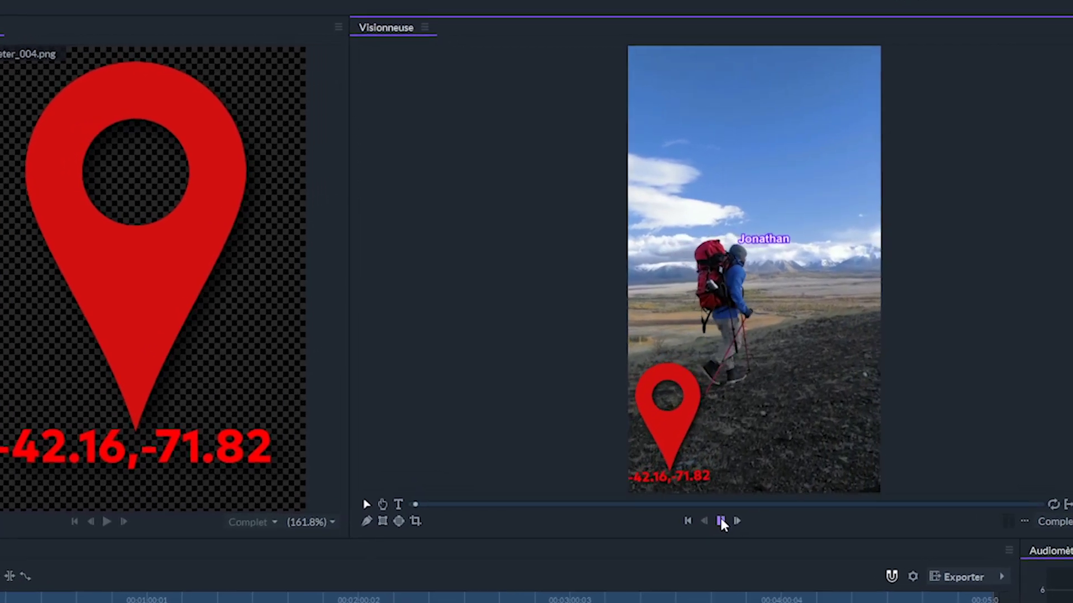
pyautogui.click(716, 486)
pyautogui.click(646, 571)
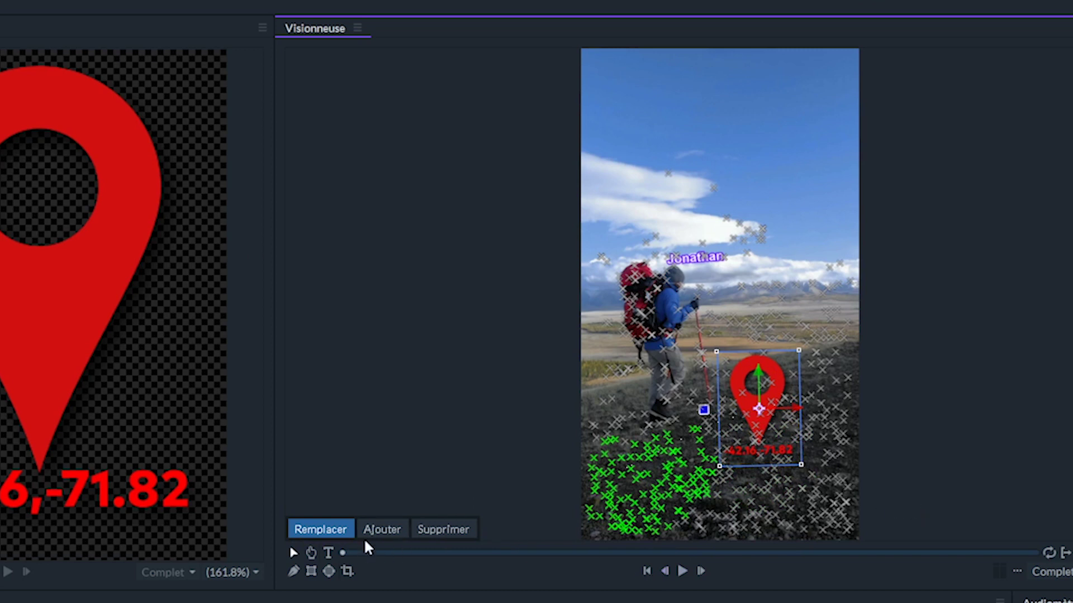
# Add more ground points to the GPS image's tracked area, move the image just beyond the frame's right edge, and preview.
pyautogui.click(383, 531)
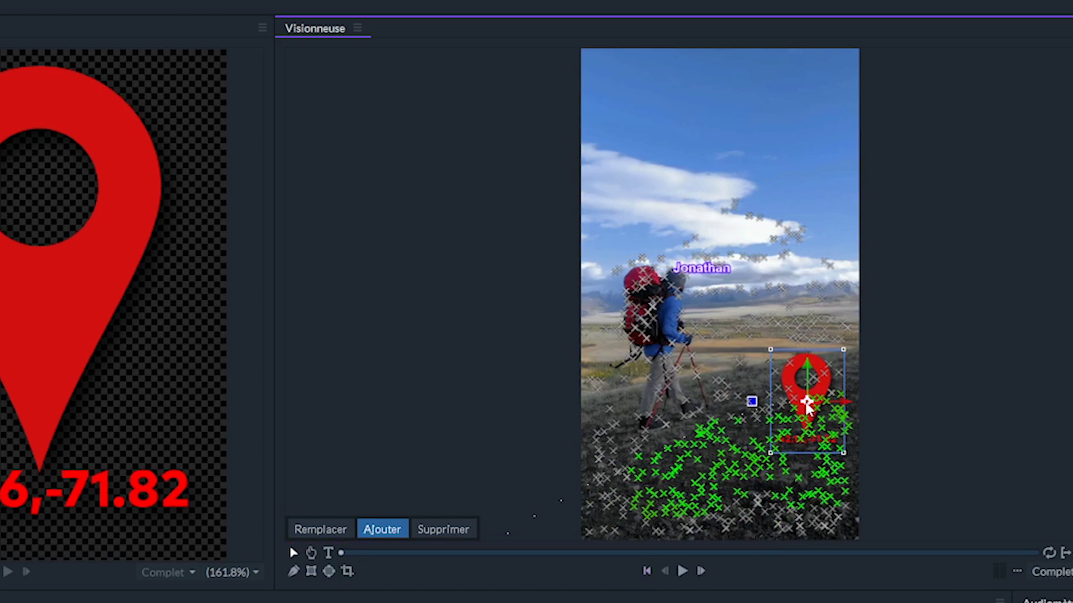
pyautogui.moveTo(813, 403); pyautogui.dragTo(905, 373)
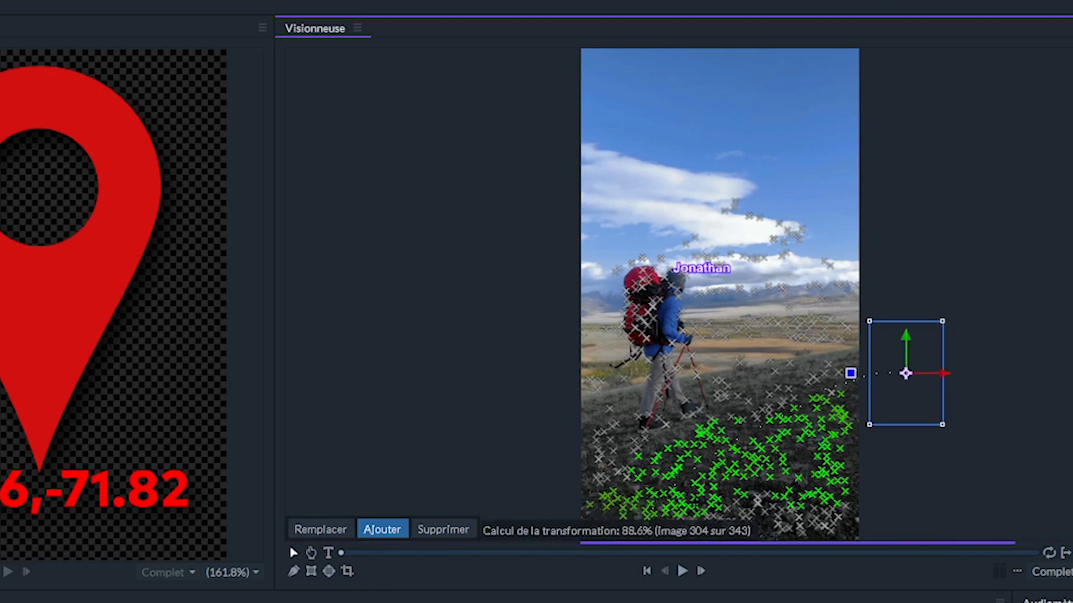
pyautogui.click(683, 571)
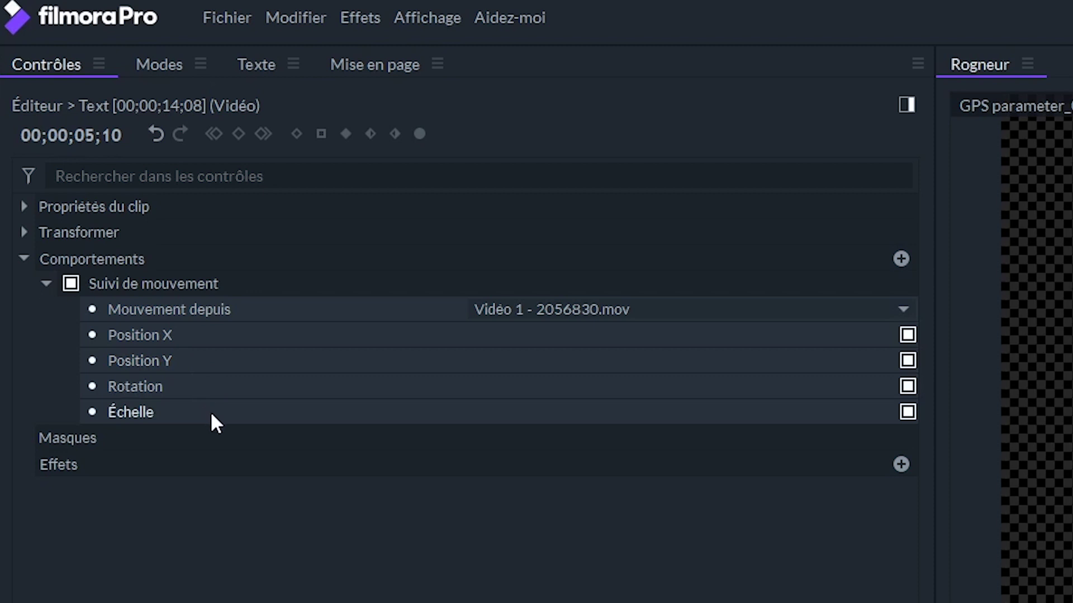
# Turn off Échelle and Rotation in the name title's Suivi de mouvement, preview the result, and return to the start.
pyautogui.click(909, 414)
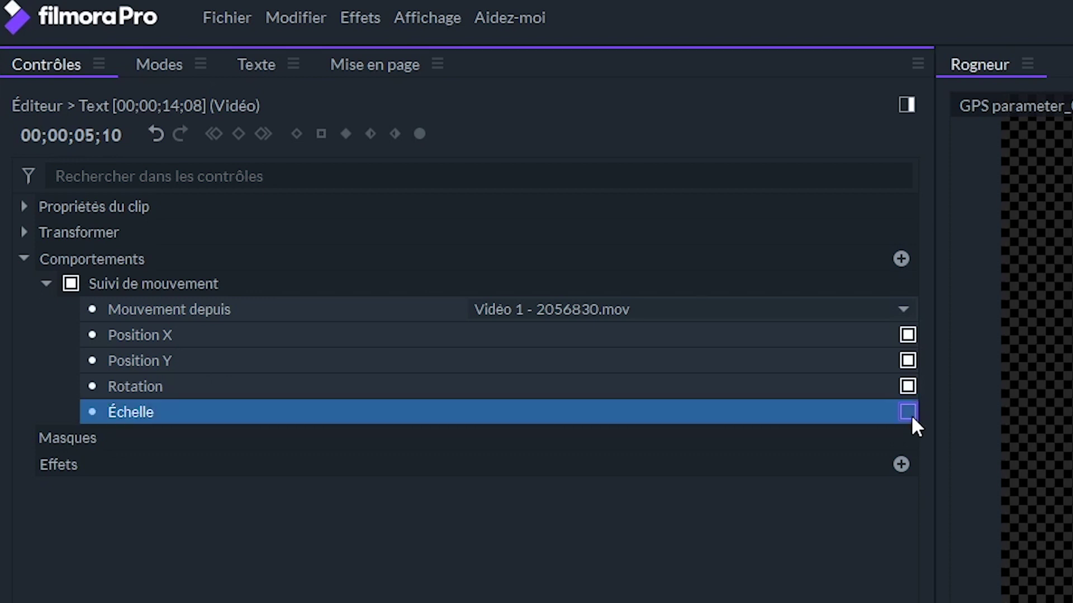
pyautogui.click(909, 385)
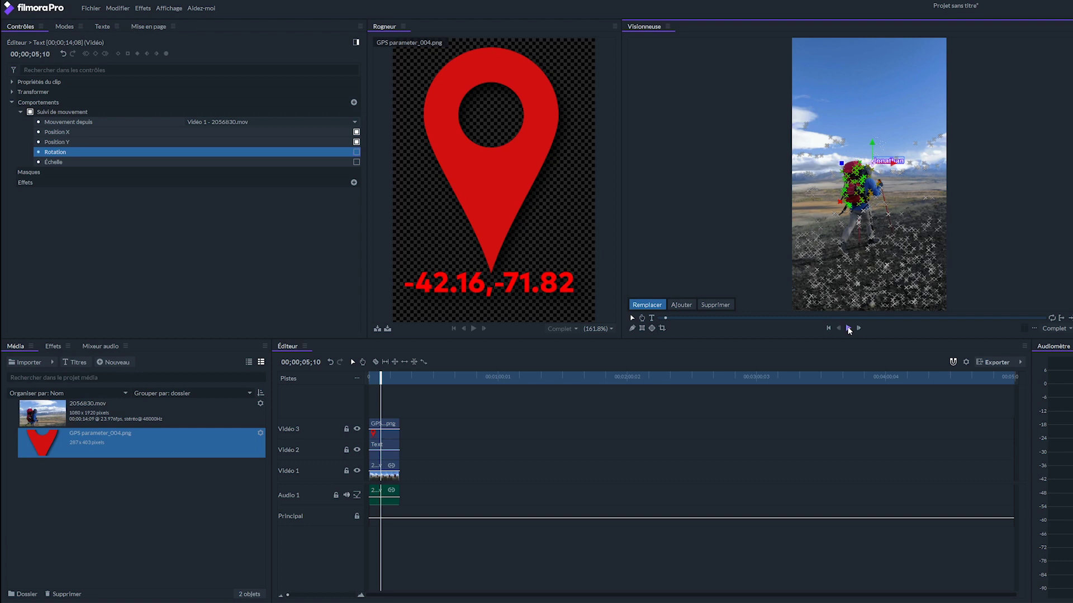
pyautogui.click(848, 329)
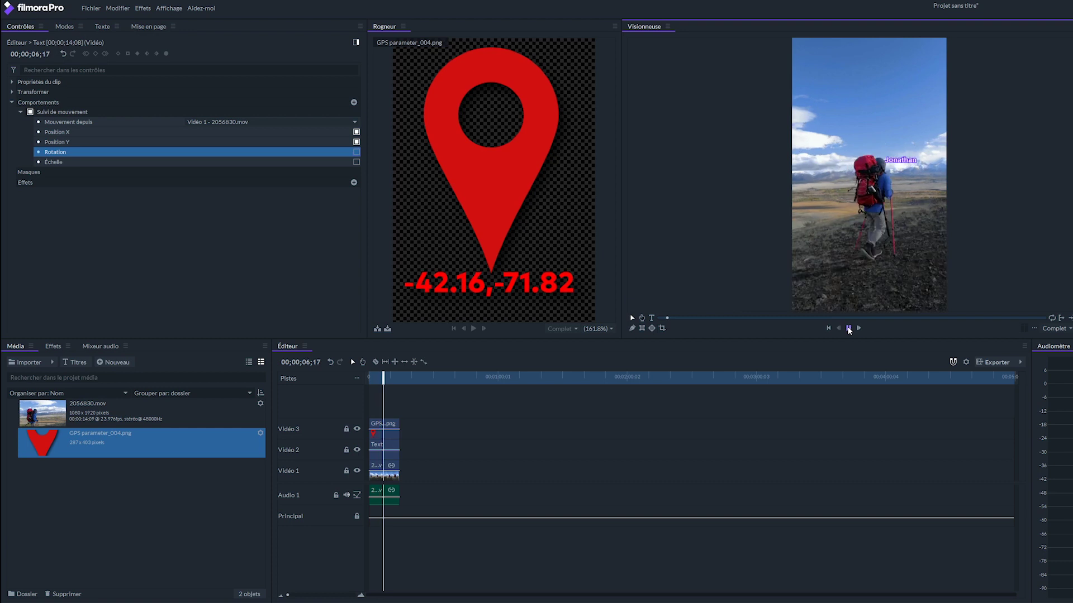
pyautogui.click(848, 329)
pyautogui.click(829, 329)
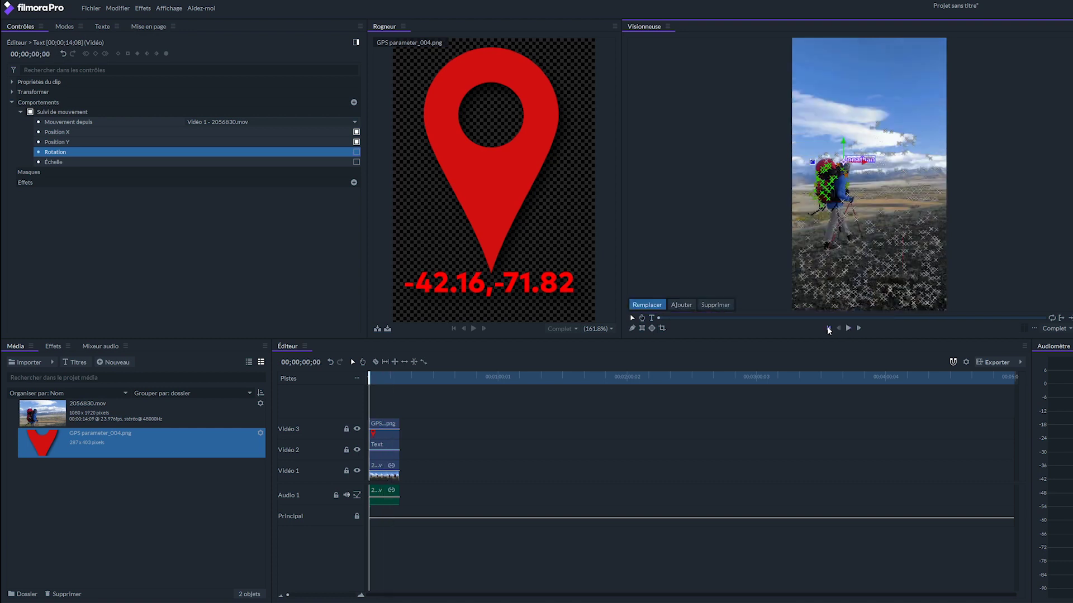
# At 00;00;01;20, turn off Rotation in the GPS image's Suivi de mouvement behavior.
pyautogui.moveTo(369, 376)
pyautogui.mouseDown()
pyautogui.moveTo(416, 376)
pyautogui.moveTo(373, 377)
pyautogui.mouseUp()
pyautogui.click(388, 439)
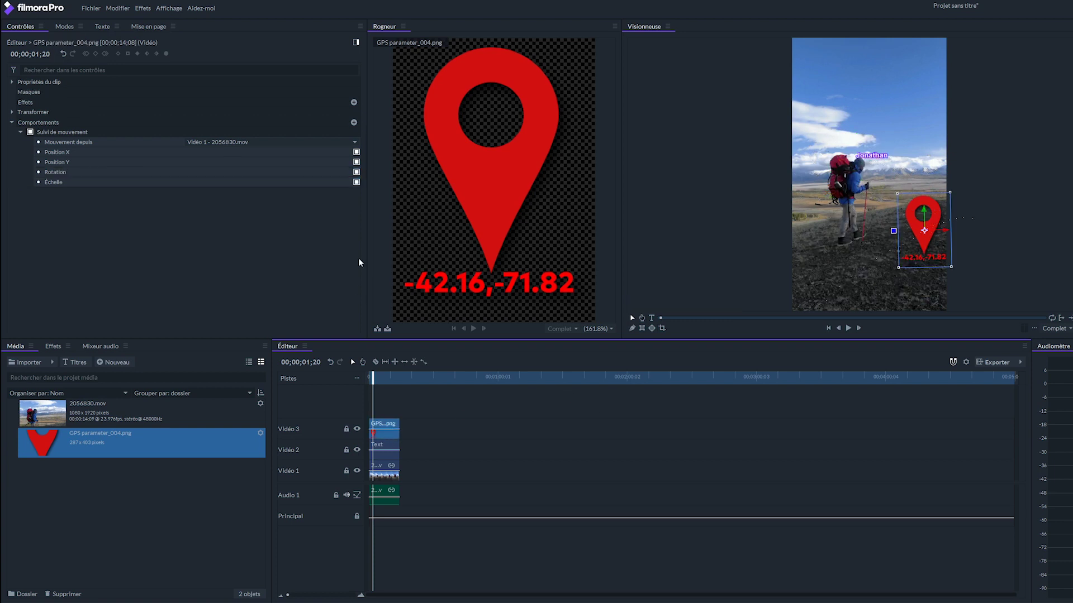
pyautogui.click(357, 173)
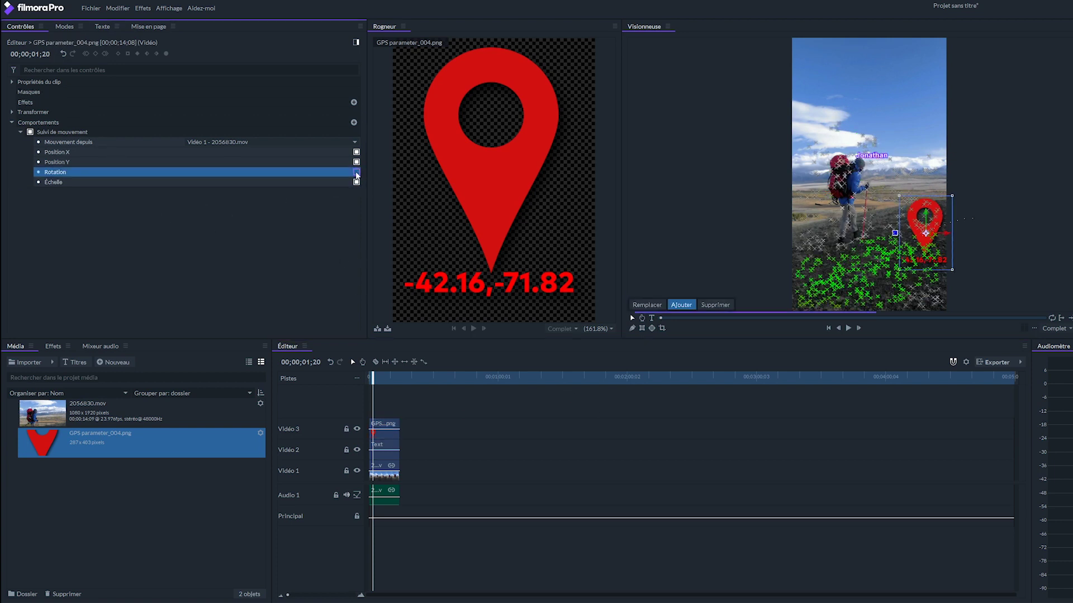
pyautogui.click(840, 328)
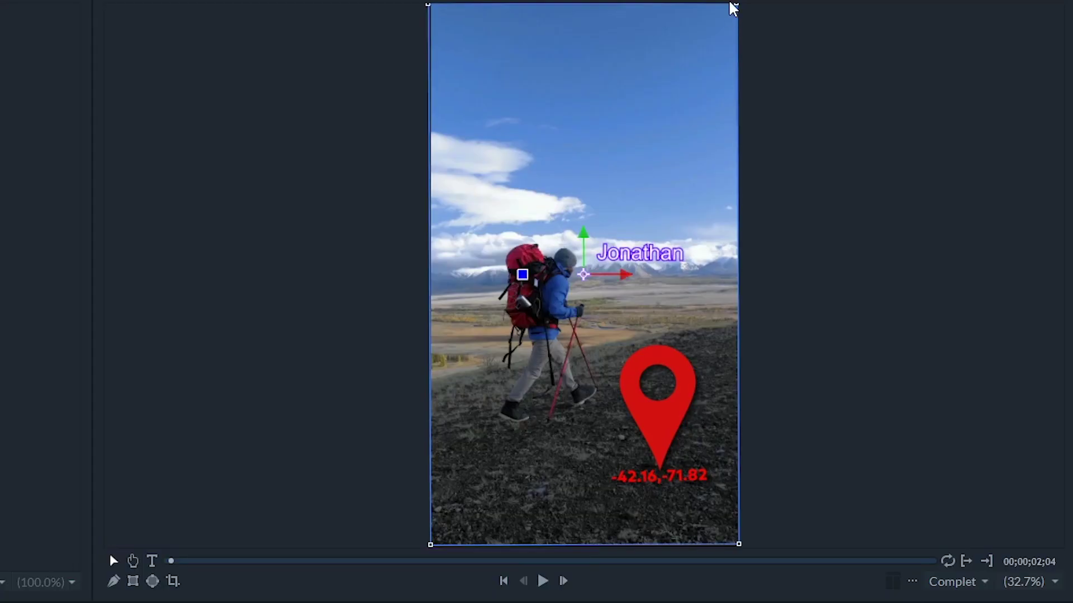
# Shrink the hiker video to roughly three-quarters size, move it slightly down in the frame, and preview the tracked title and marker.
pyautogui.moveTo(734, 8); pyautogui.dragTo(697, 103)
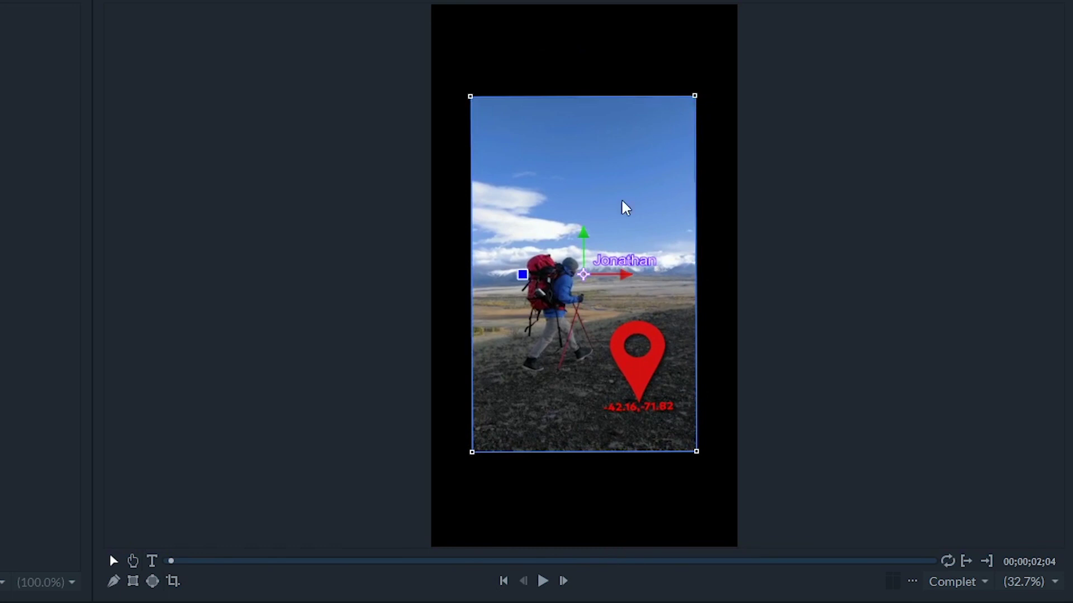
pyautogui.moveTo(583, 274); pyautogui.dragTo(501, 298)
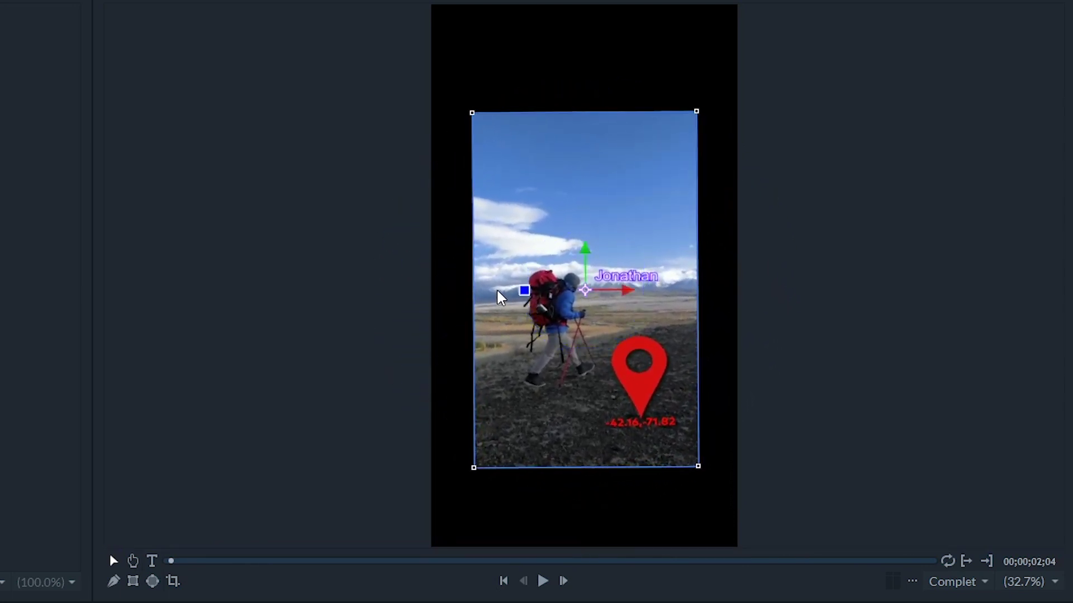
pyautogui.press('space')
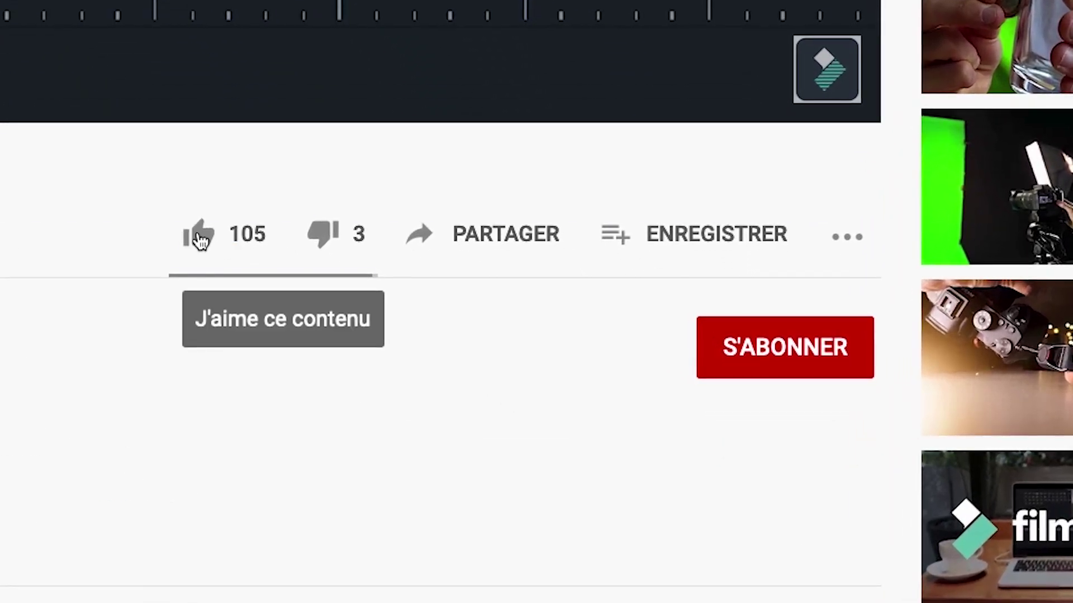
# Switch to the YouTube video page, like the video and subscribe to the channel.
pyautogui.click(200, 241)
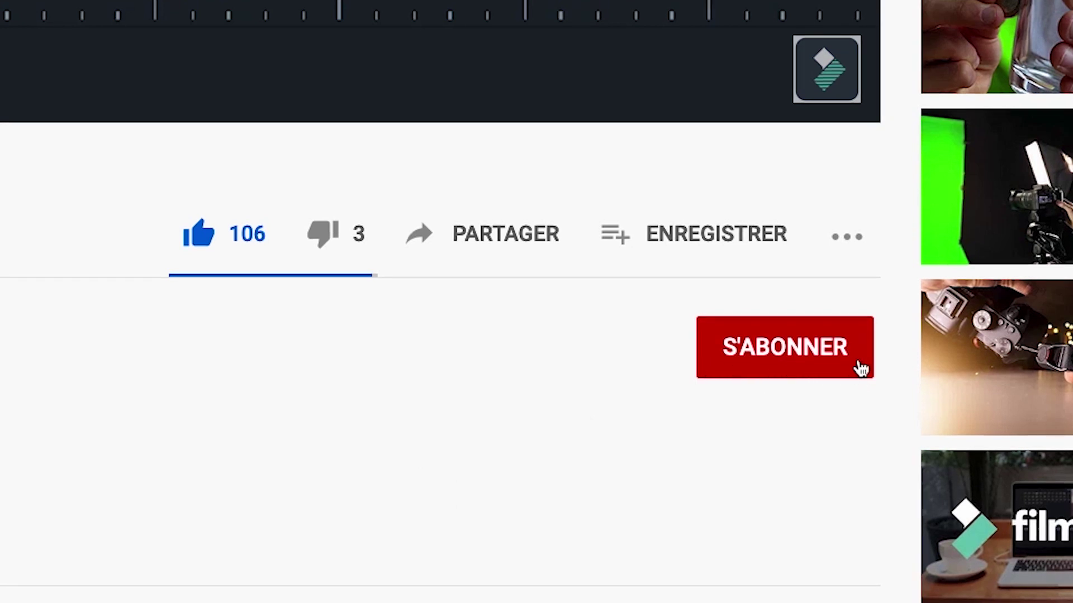
pyautogui.click(779, 363)
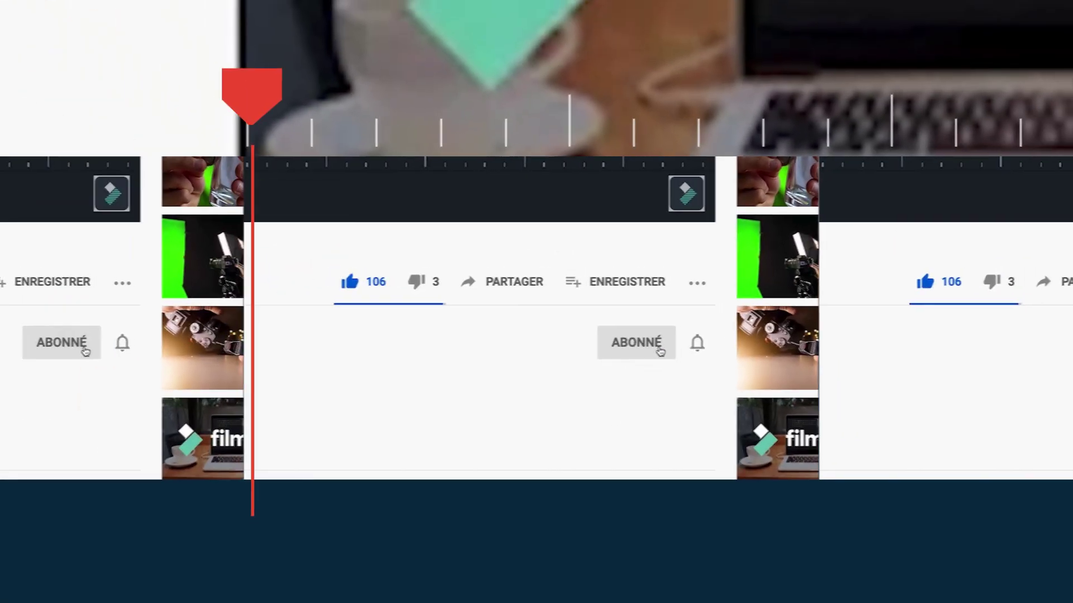